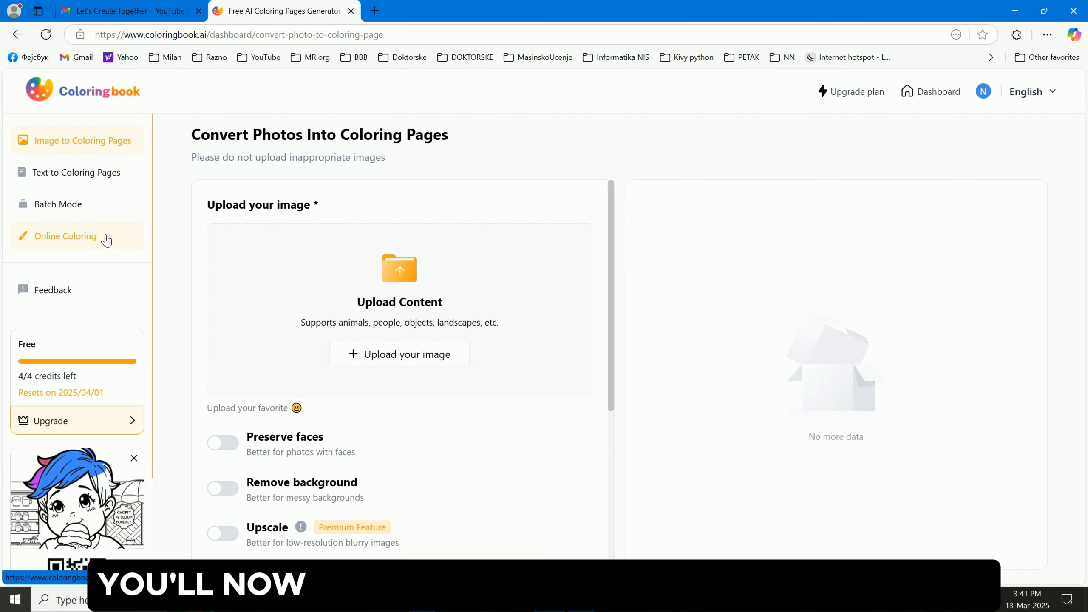
# Open the Online Coloring section and go to browse all free coloring pages
pyautogui.click(107, 238)
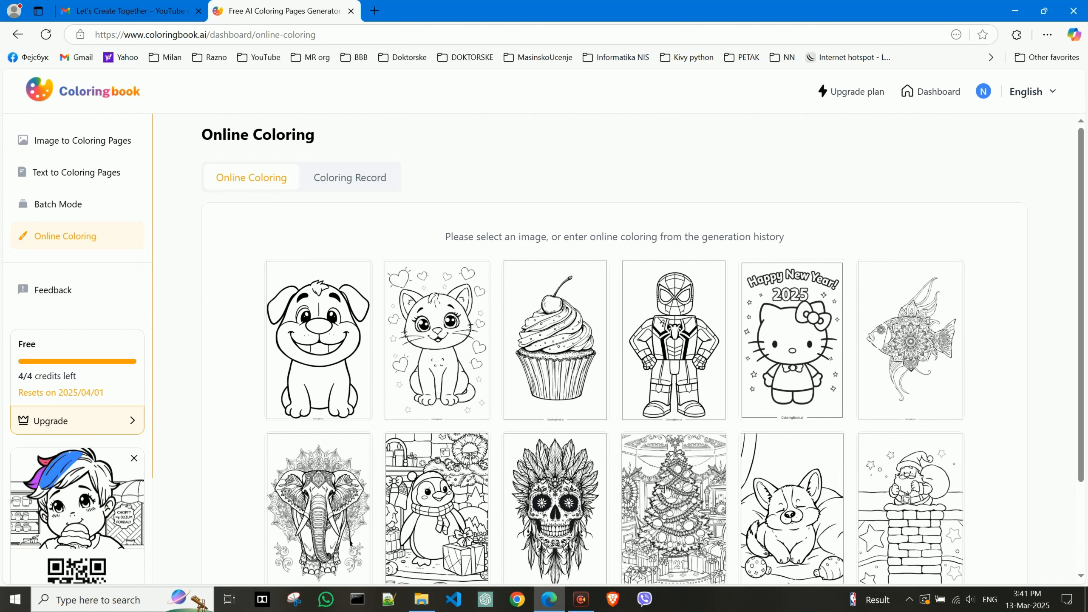
pyautogui.scroll(-3, 829, 422)
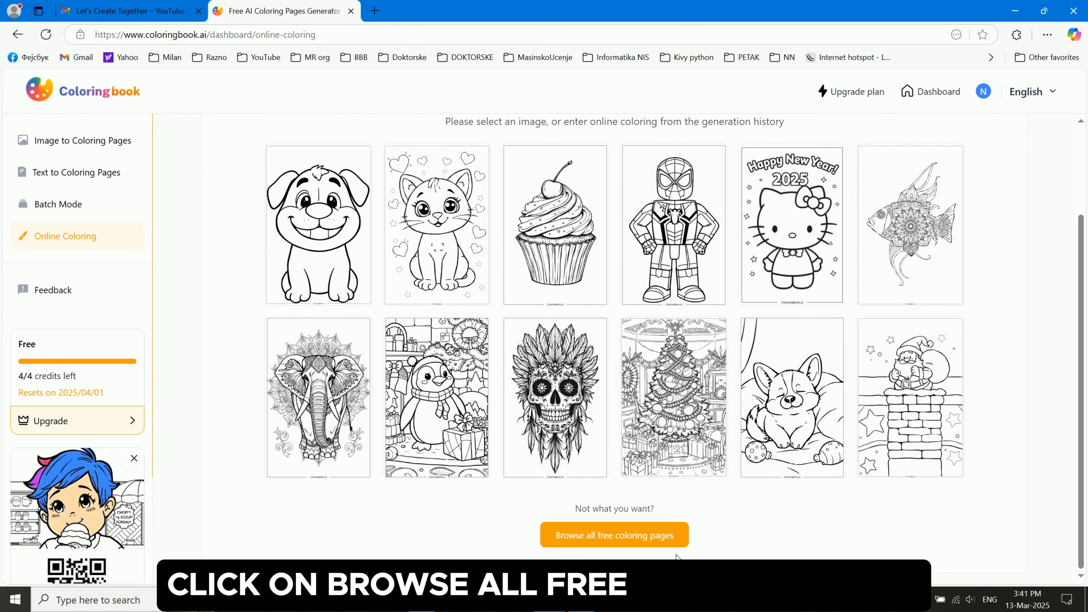
pyautogui.click(675, 534)
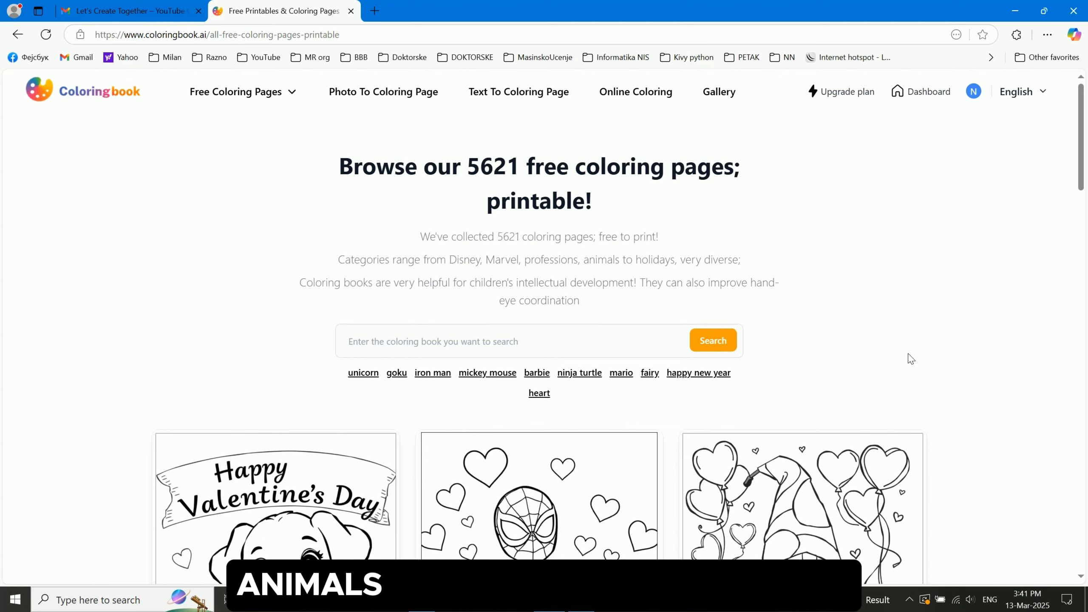
# Scroll through the free coloring pages catalogue to review the available designs
pyautogui.scroll(-5, 910, 359)
pyautogui.scroll(-5, 955, 354)
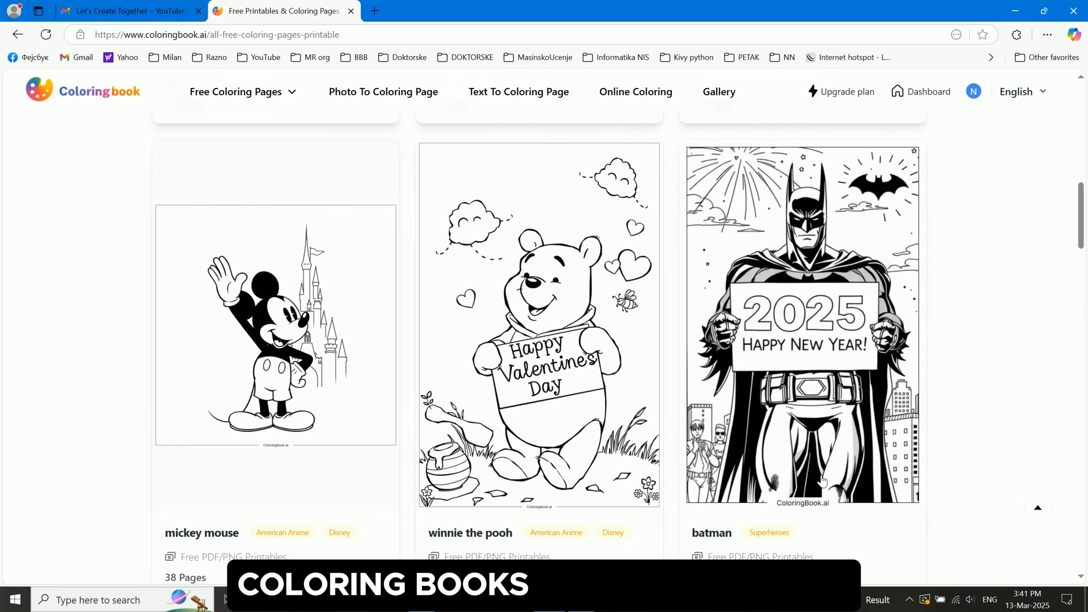
pyautogui.scroll(-5, 985, 425)
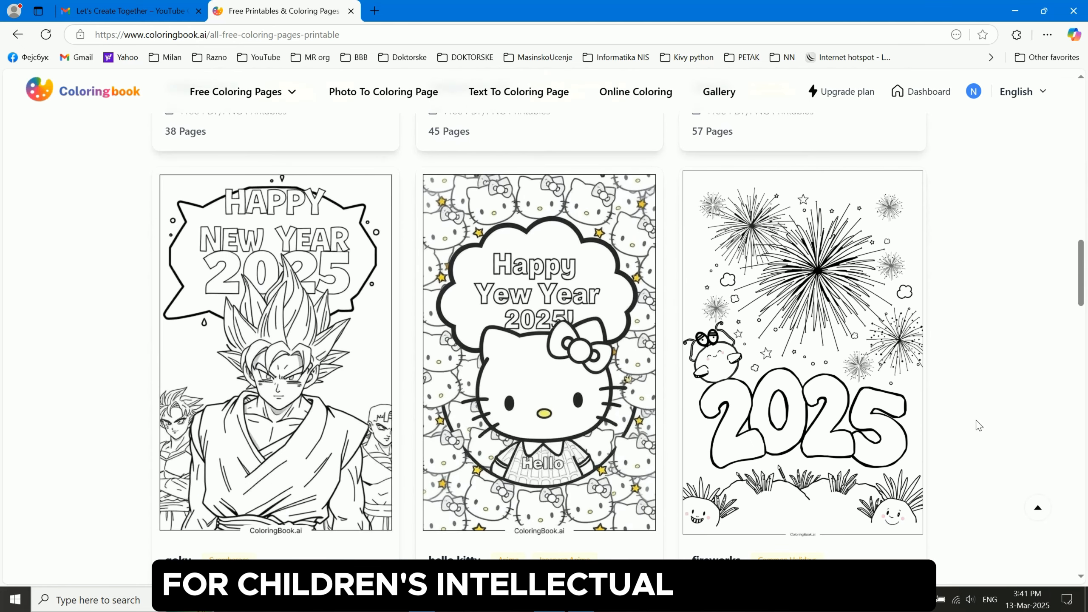
pyautogui.scroll(-1, 979, 425)
pyautogui.scroll(-4, 979, 426)
pyautogui.scroll(-1, 978, 426)
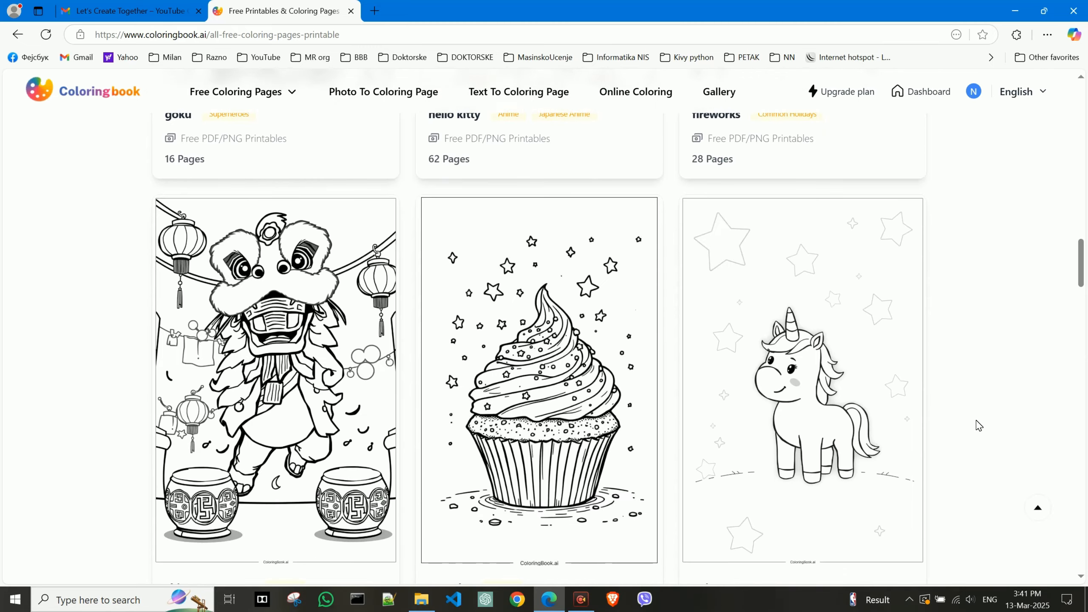
pyautogui.moveTo(1080, 272); pyautogui.dragTo(1080, 109)
# Search the free coloring pages for mushroom
pyautogui.click(440, 343)
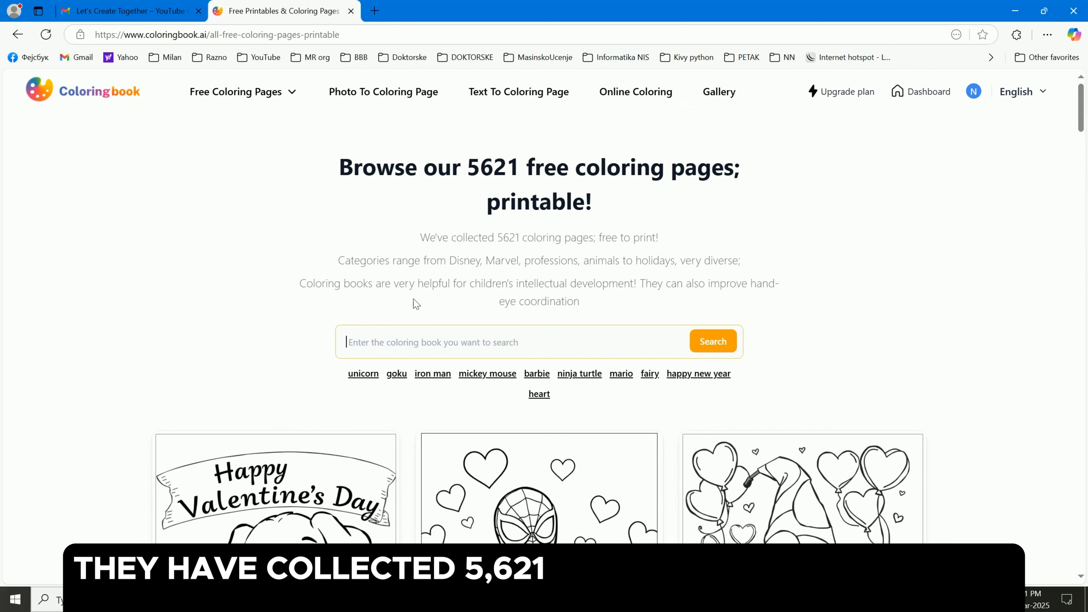
pyautogui.moveTo(421, 237); pyautogui.dragTo(663, 240)
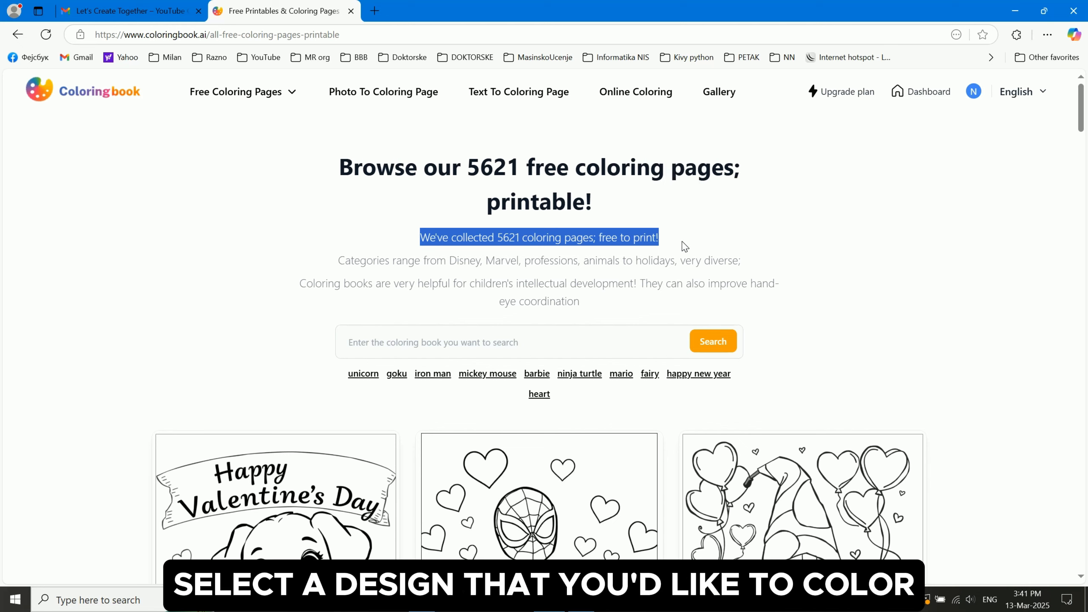
pyautogui.click(392, 343)
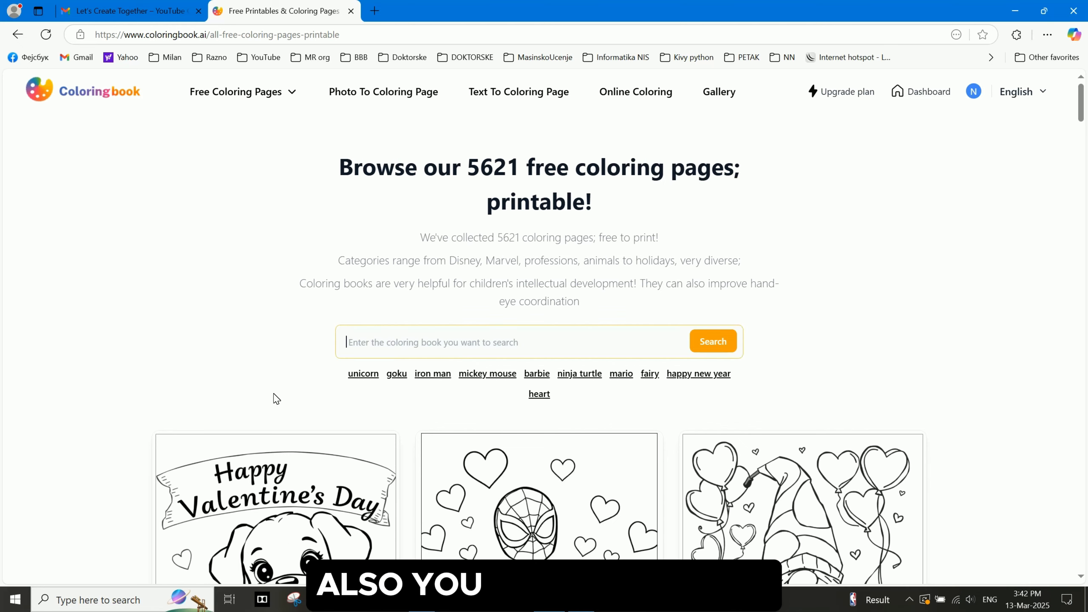
pyautogui.write('mushroom')
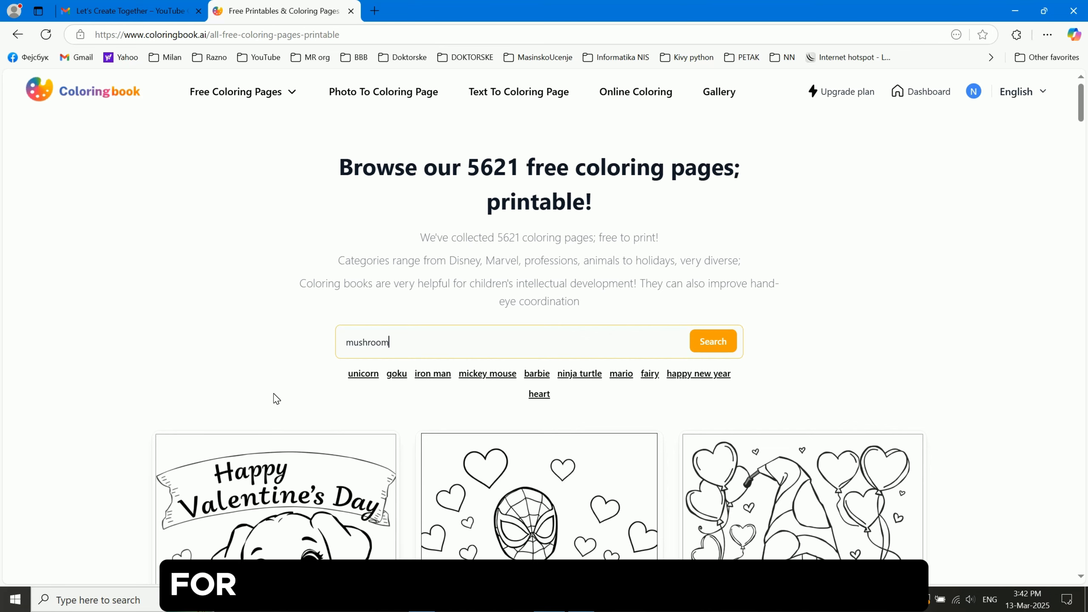
pyautogui.click(716, 341)
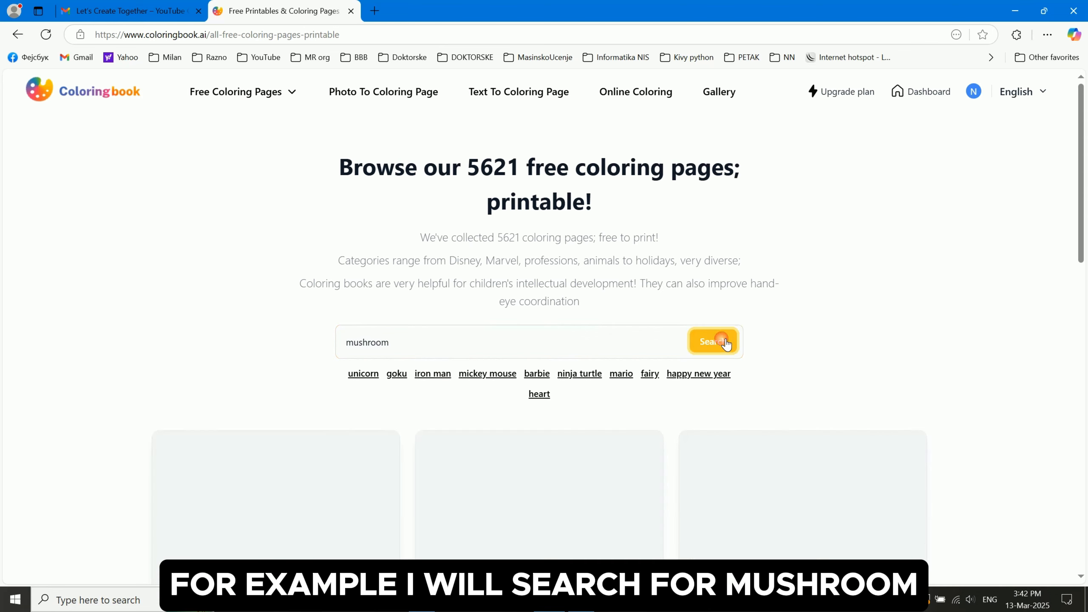
# Open the mushroom coloring pages collection from the search results
pyautogui.scroll(-1, 176, 334)
pyautogui.scroll(-5, 176, 334)
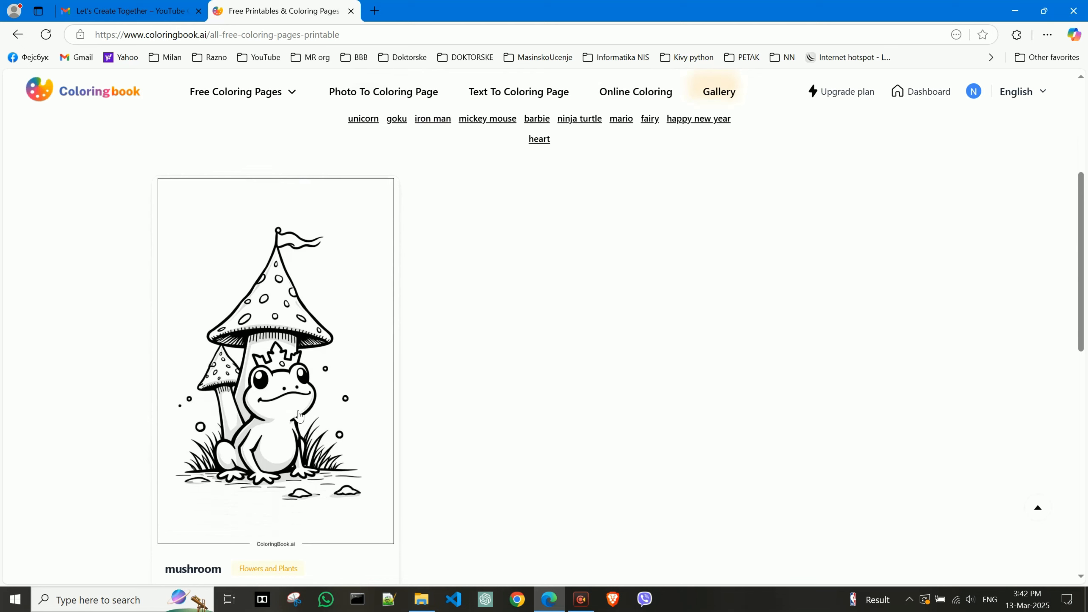
pyautogui.scroll(-3, 338, 377)
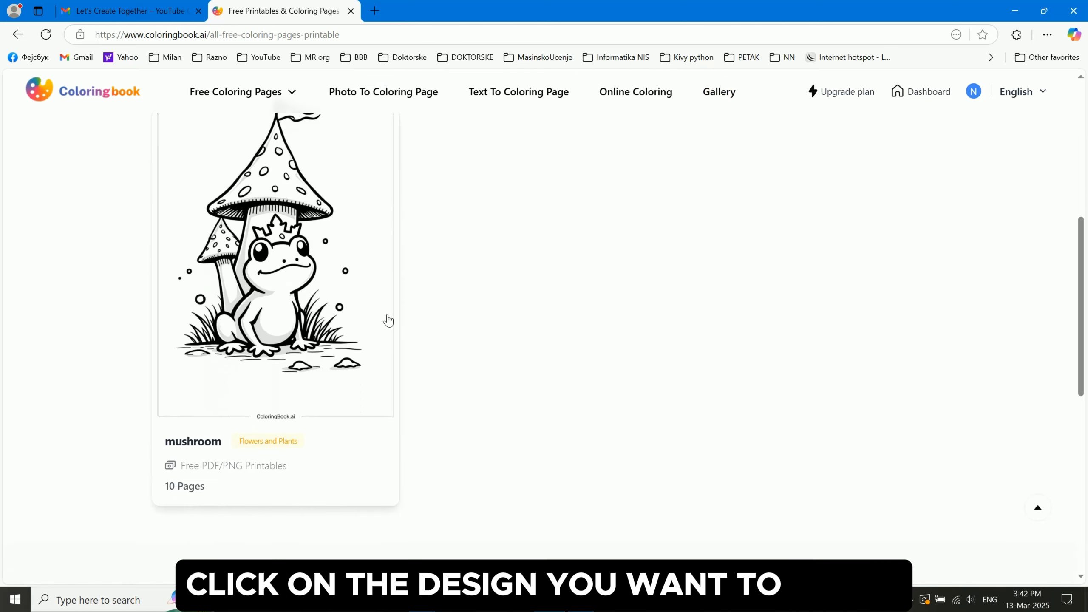
pyautogui.click(352, 258)
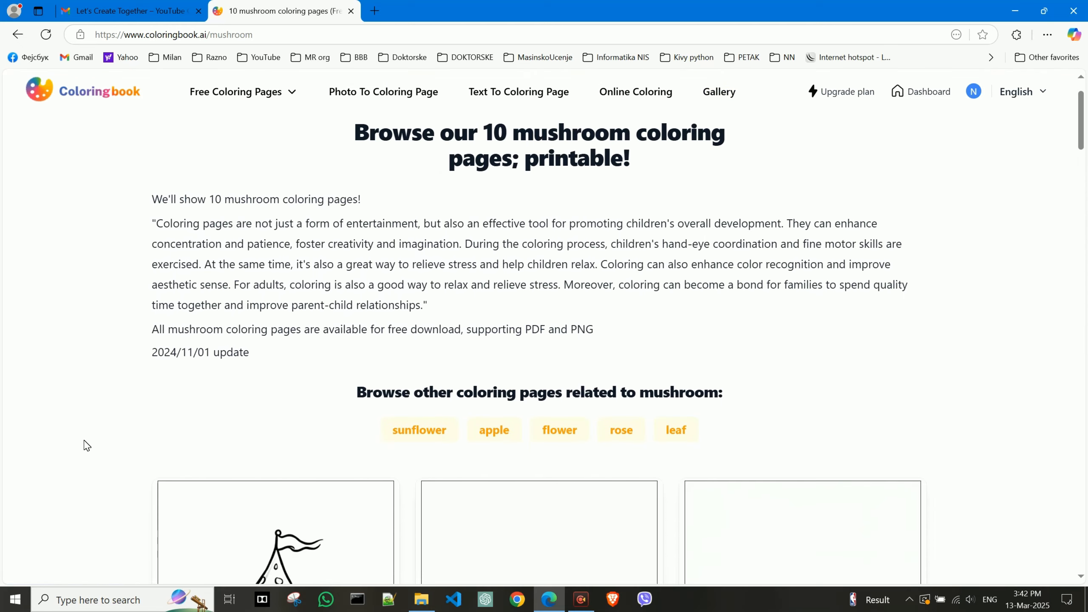
# Open the Frog Prince's Mushroom Castle design in online coloring
pyautogui.scroll(-7, 87, 446)
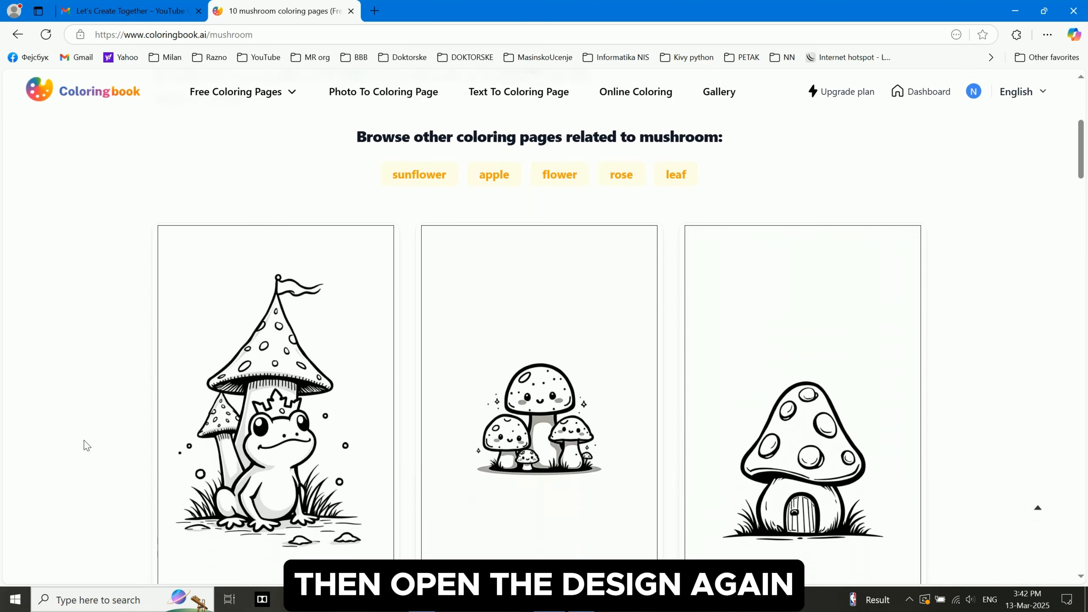
pyautogui.click(351, 364)
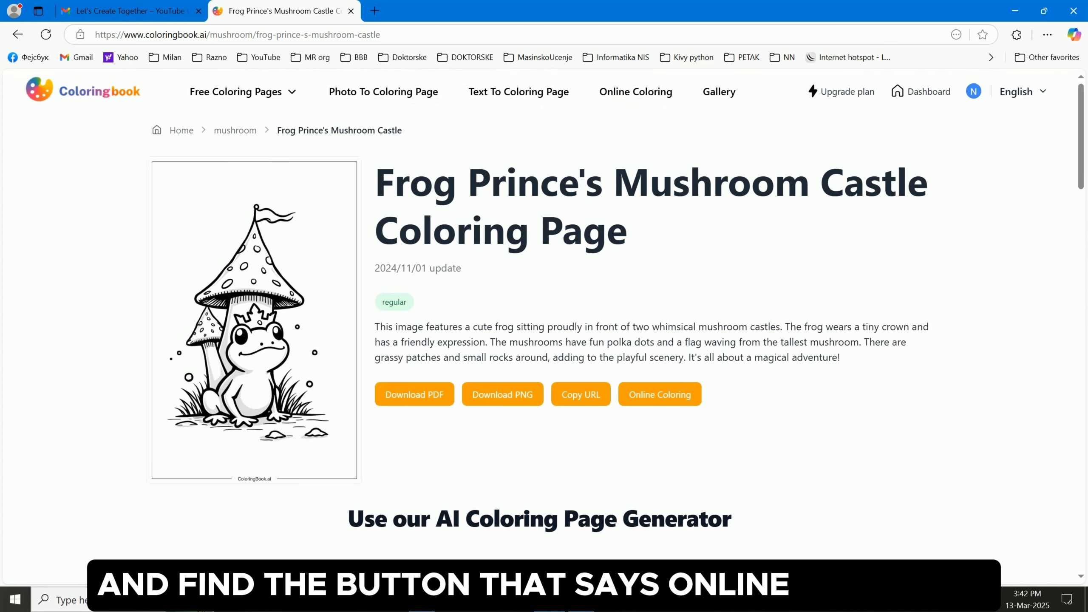
pyautogui.click(698, 399)
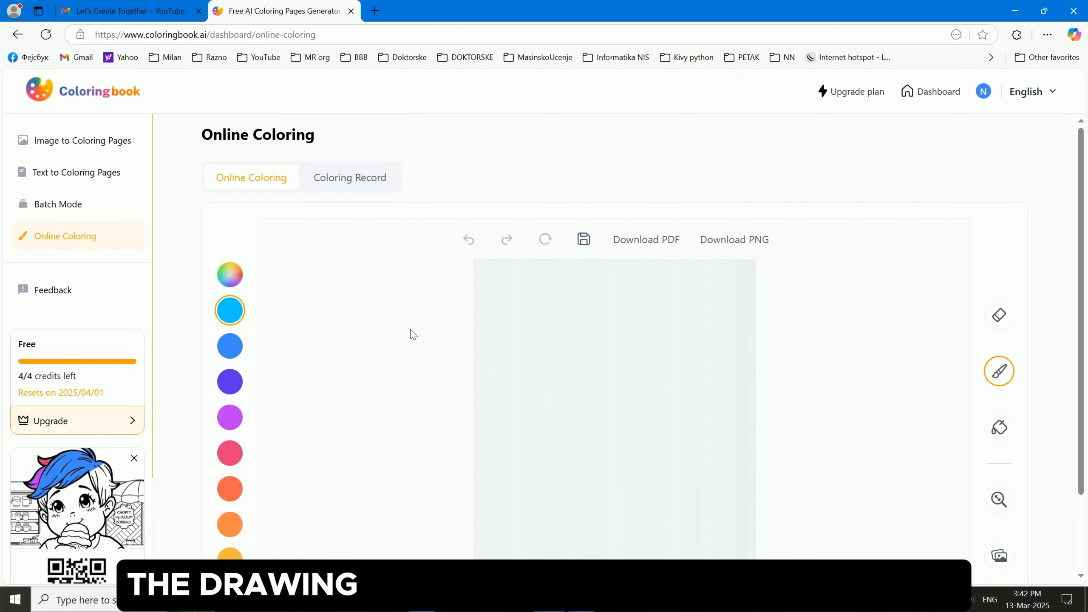
# Select the fill tool in the coloring editor
pyautogui.scroll(-1, 392, 344)
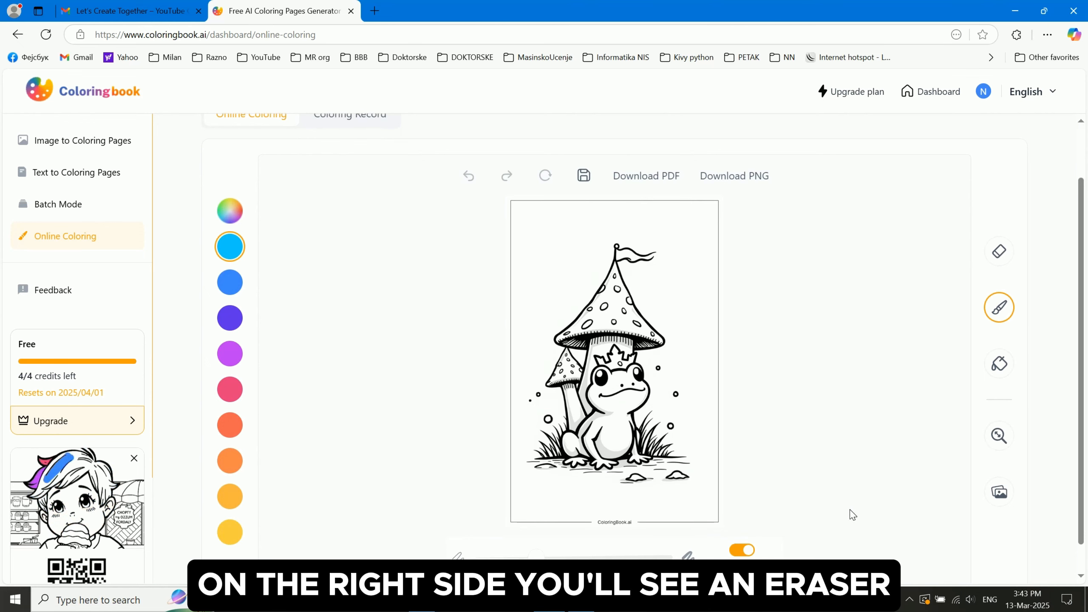
pyautogui.click(1000, 253)
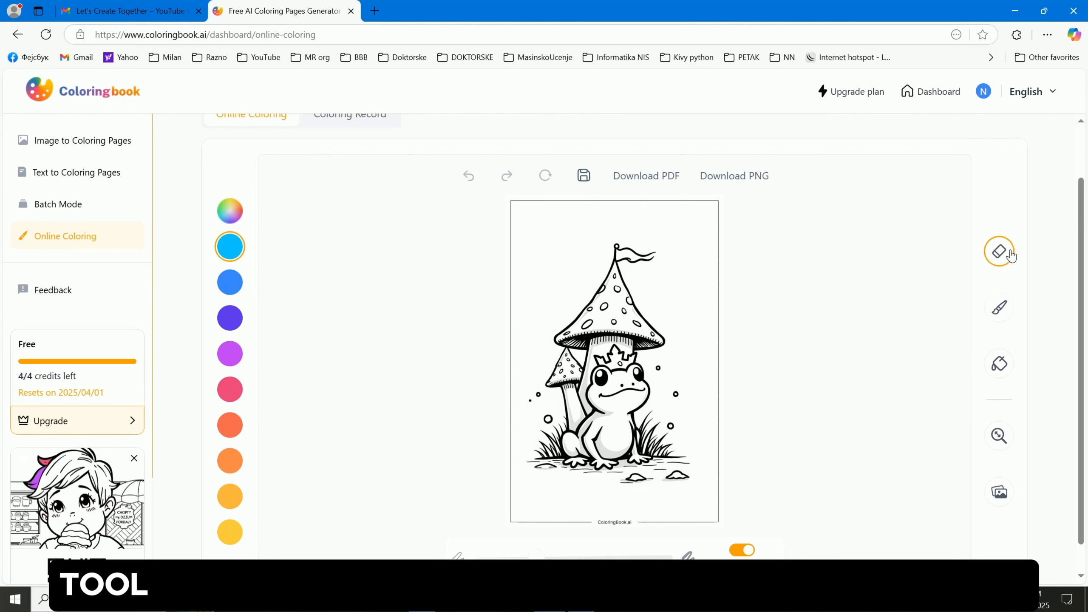
pyautogui.click(1005, 315)
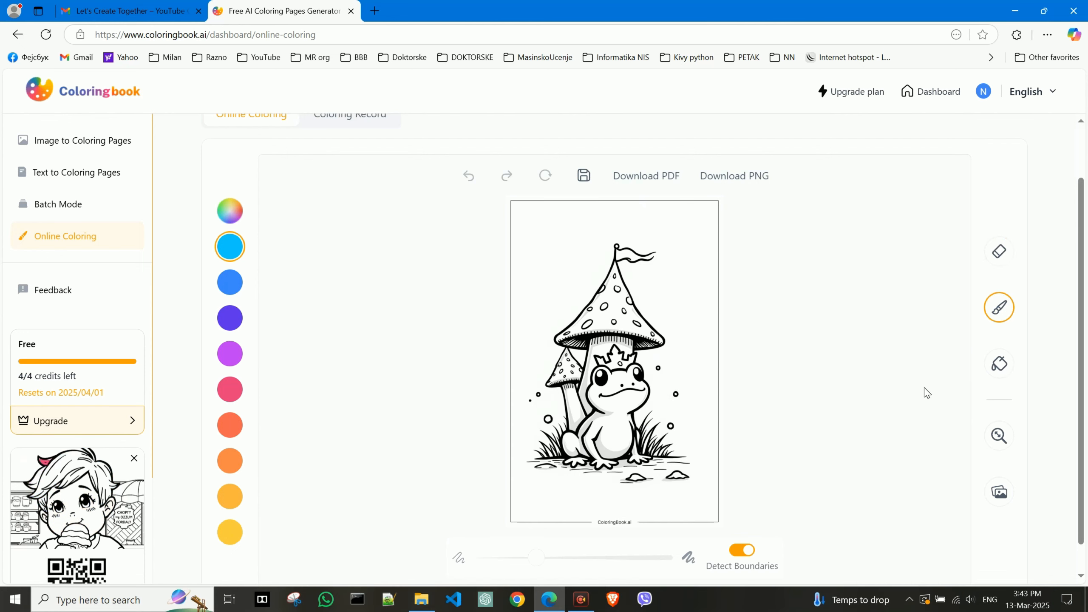
pyautogui.click(997, 372)
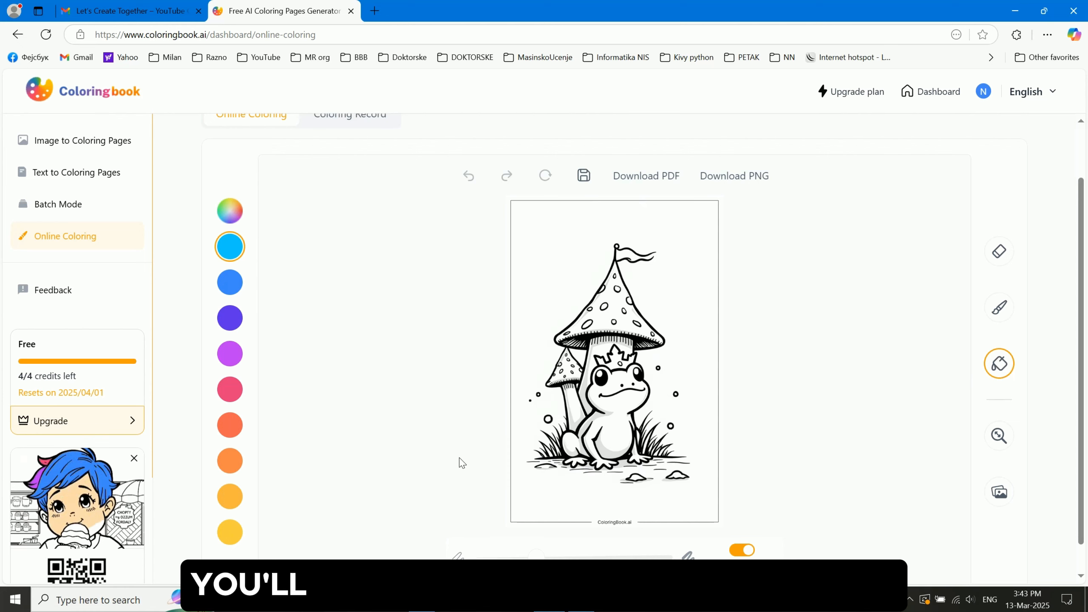
# Pick the custom green #33D771 and fill the frog with it
pyautogui.click(229, 211)
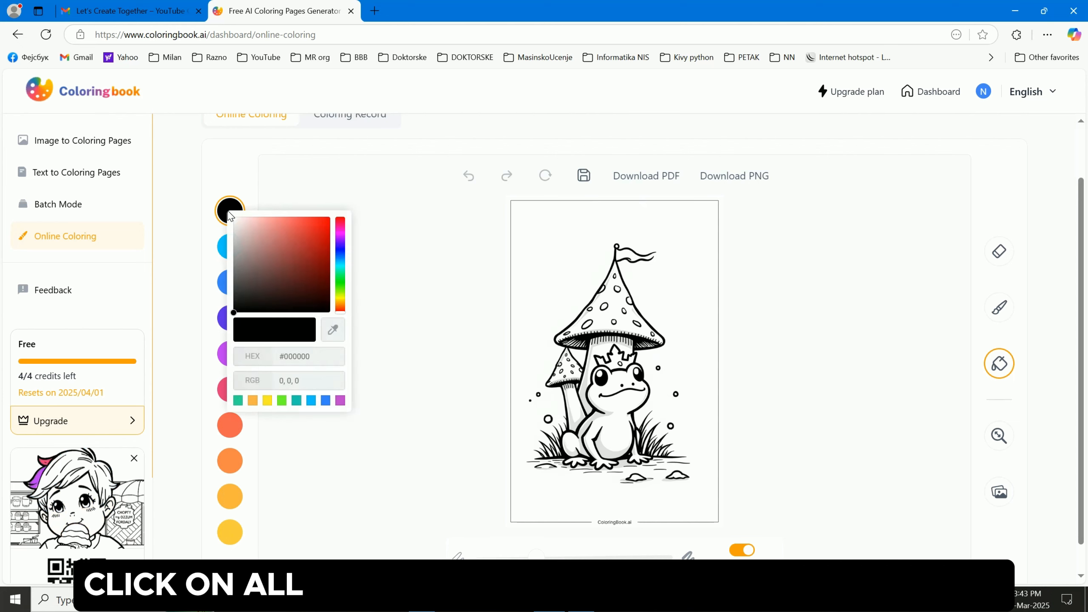
pyautogui.click(345, 277)
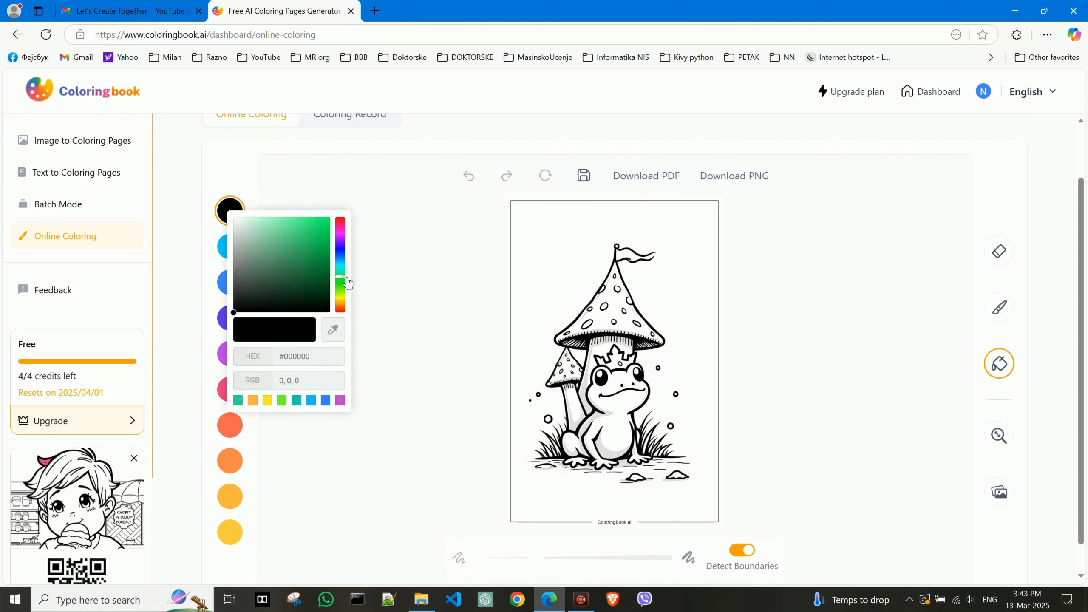
pyautogui.click(307, 232)
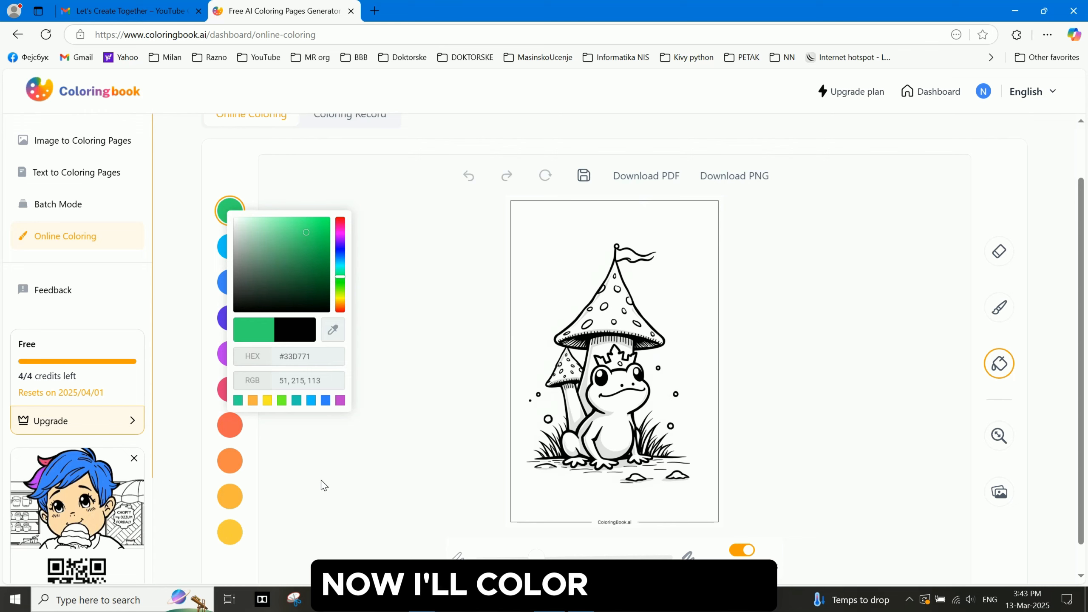
pyautogui.click(444, 448)
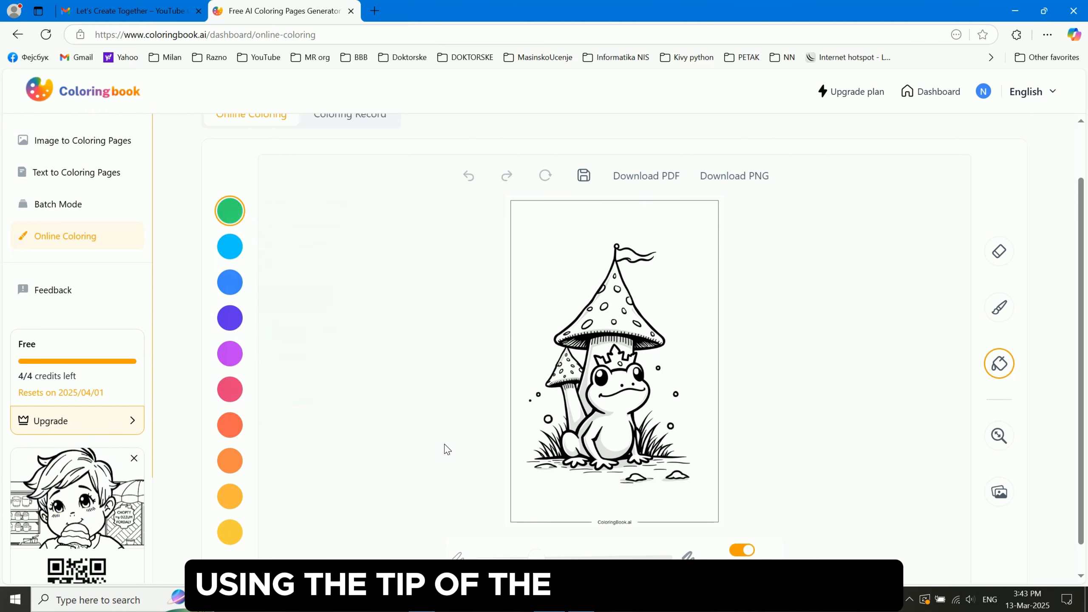
pyautogui.click(624, 405)
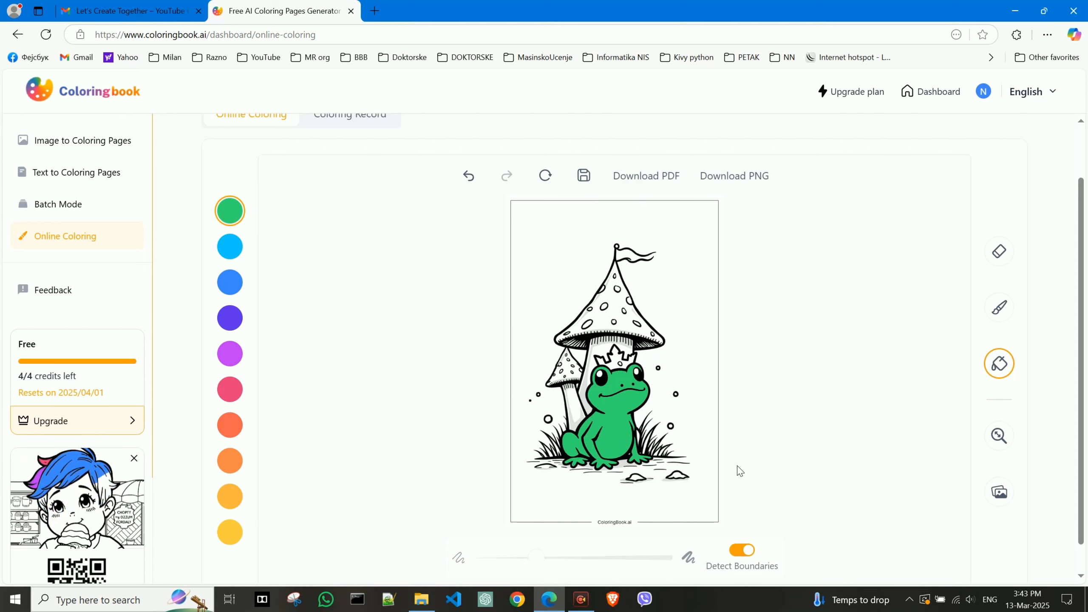
# Paint both mushroom caps with the brush in custom red #E75858
pyautogui.click(1004, 308)
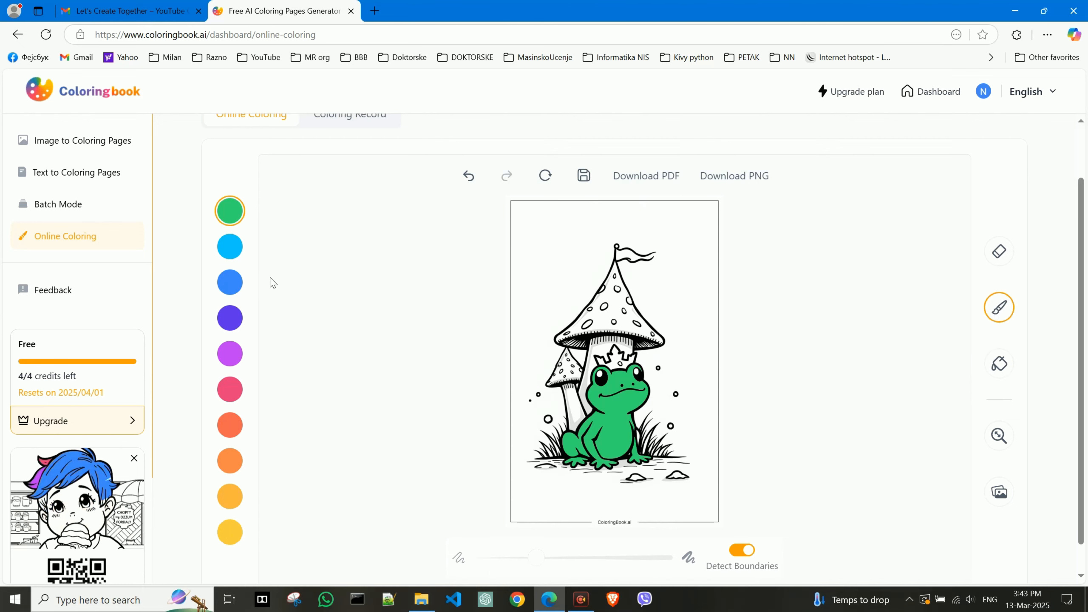
pyautogui.scroll(1, 236, 231)
pyautogui.scroll(-1, 381, 318)
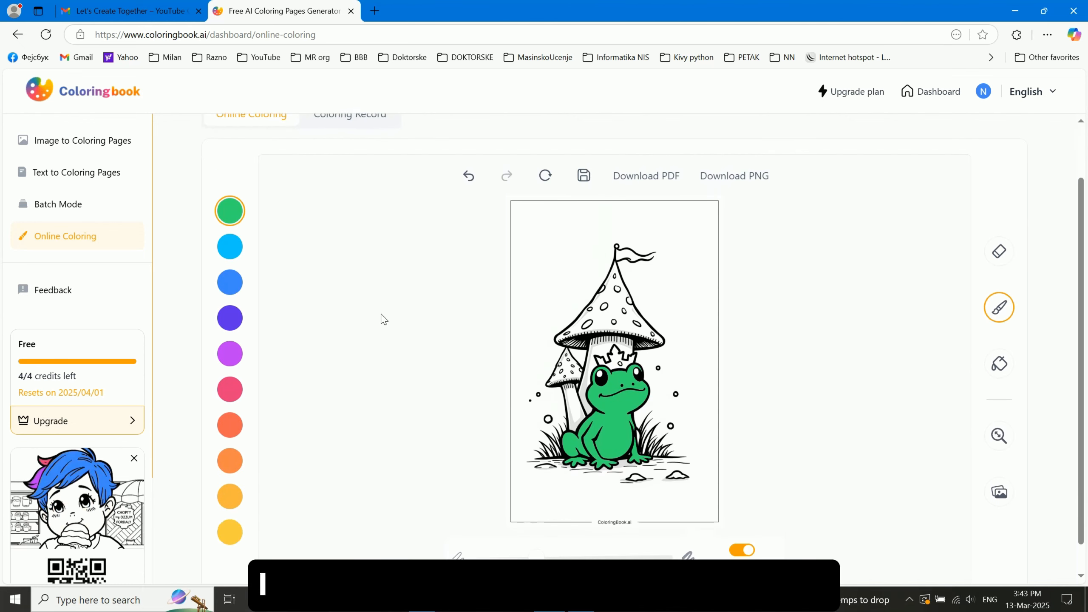
pyautogui.click(231, 210)
pyautogui.click(348, 228)
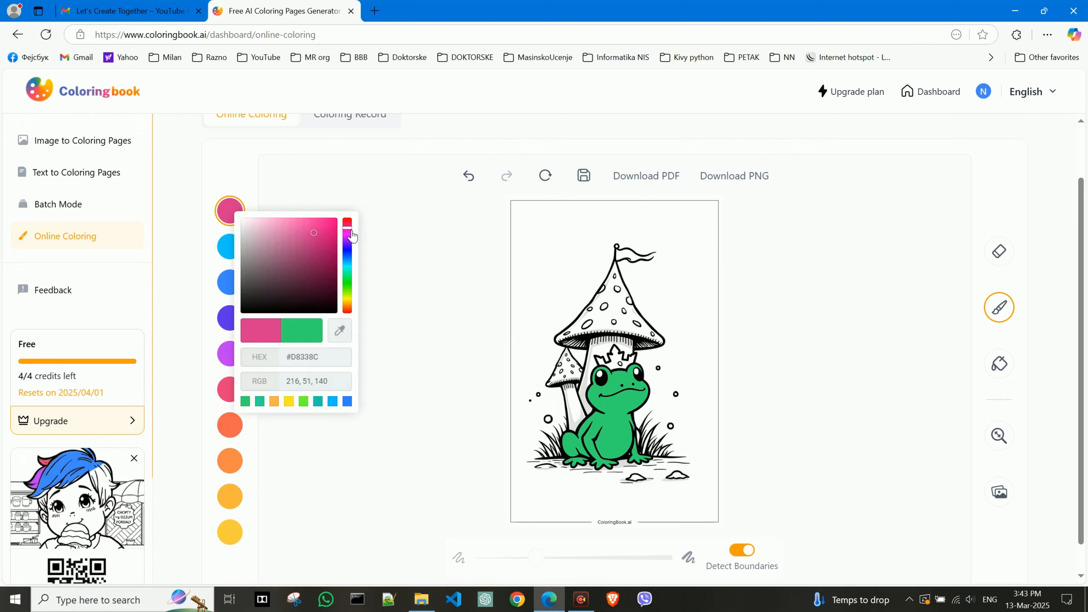
pyautogui.moveTo(350, 232); pyautogui.dragTo(348, 219)
pyautogui.click(301, 228)
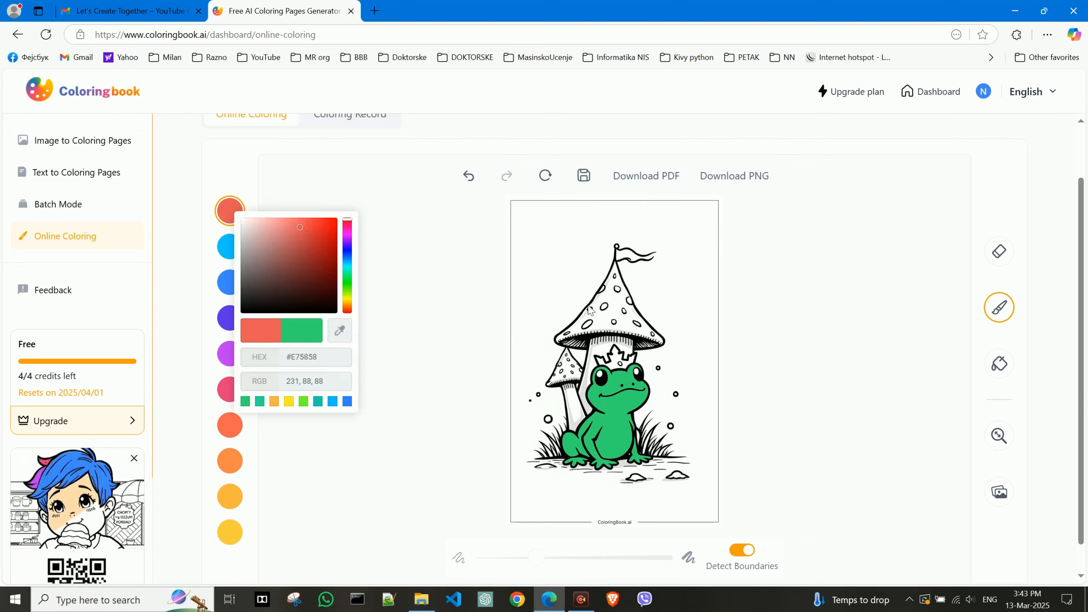
pyautogui.click(461, 352)
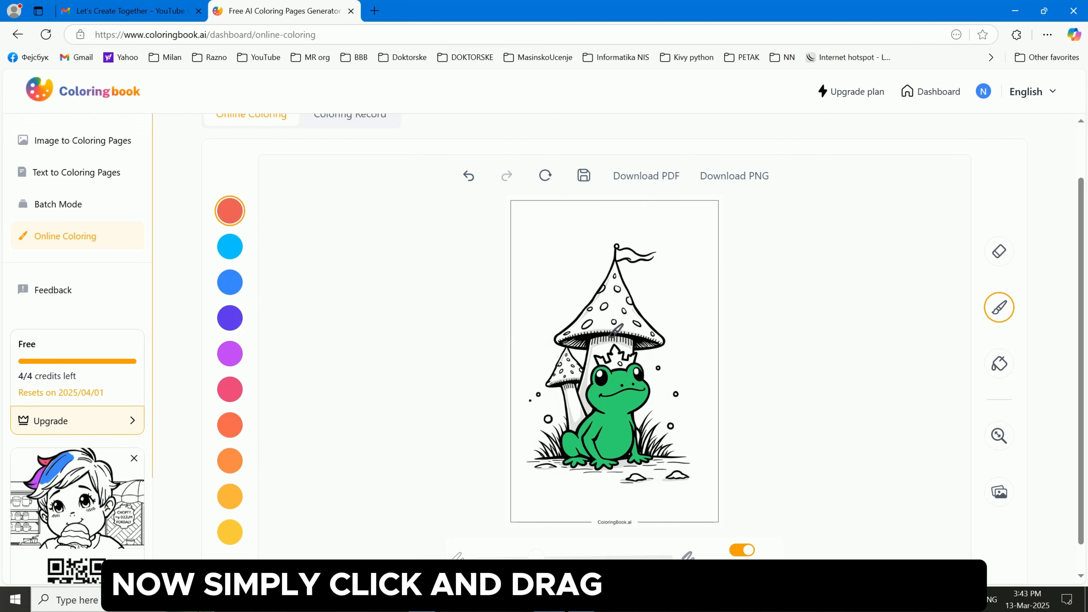
pyautogui.moveTo(612, 318)
pyautogui.mouseDown()
pyautogui.moveTo(599, 309)
pyautogui.moveTo(618, 286)
pyautogui.moveTo(613, 317)
pyautogui.moveTo(632, 337)
pyautogui.moveTo(596, 332)
pyautogui.moveTo(567, 347)
pyautogui.mouseUp()
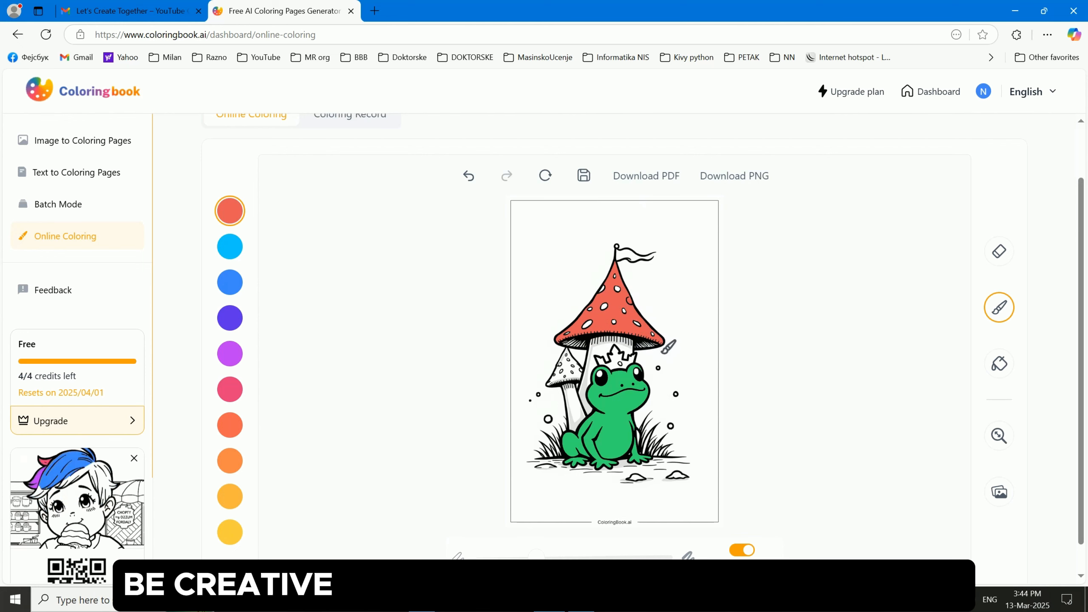
pyautogui.moveTo(556, 382); pyautogui.dragTo(569, 382)
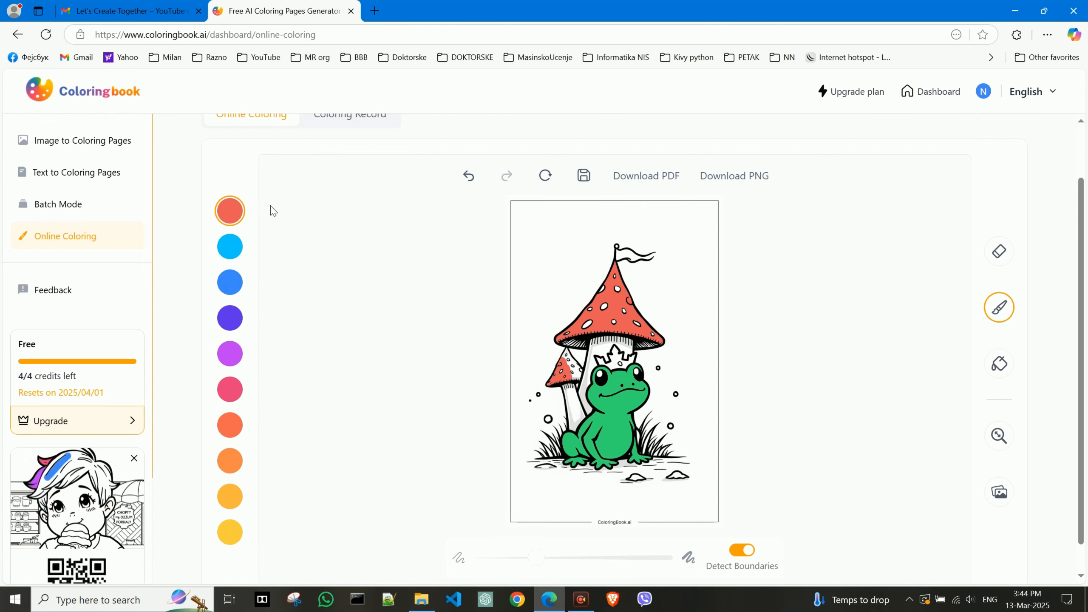
pyautogui.click(240, 212)
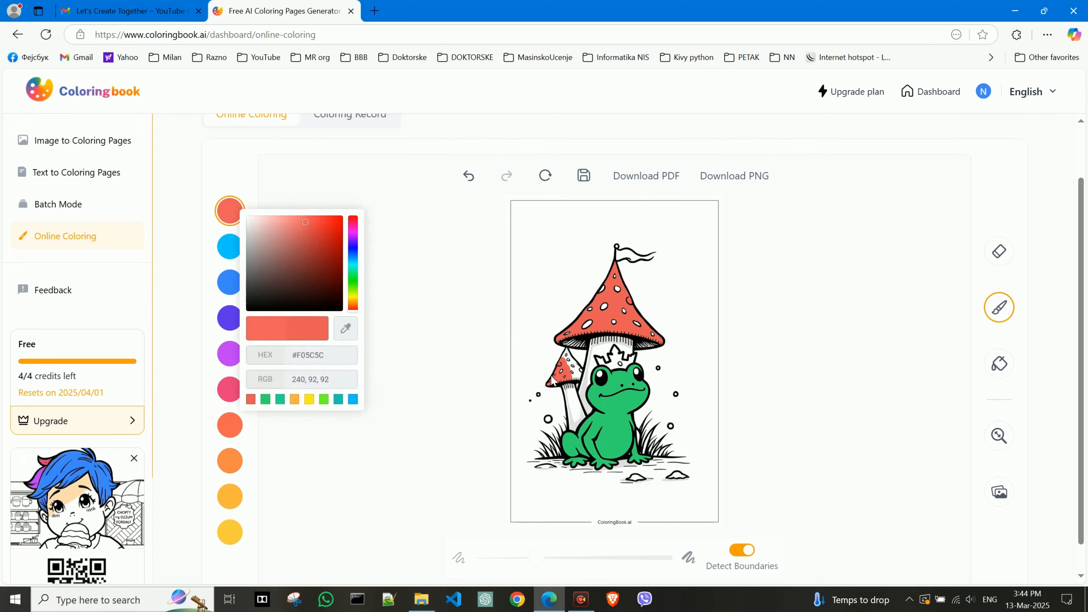
pyautogui.click(574, 372)
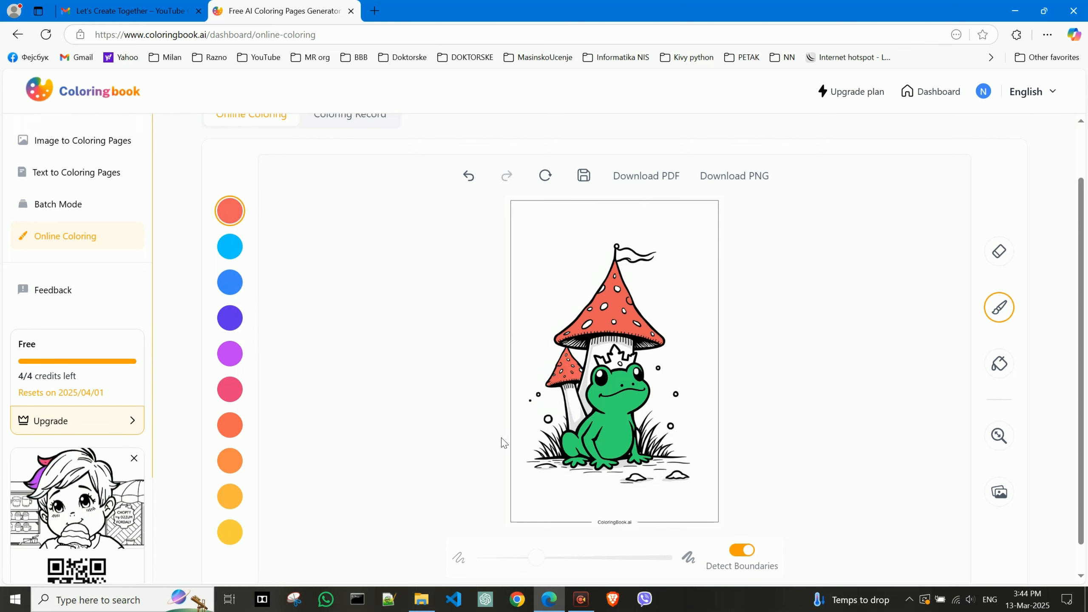
# Brush the frog's crown in gold, then undo the last stroke
pyautogui.click(231, 497)
pyautogui.click(608, 363)
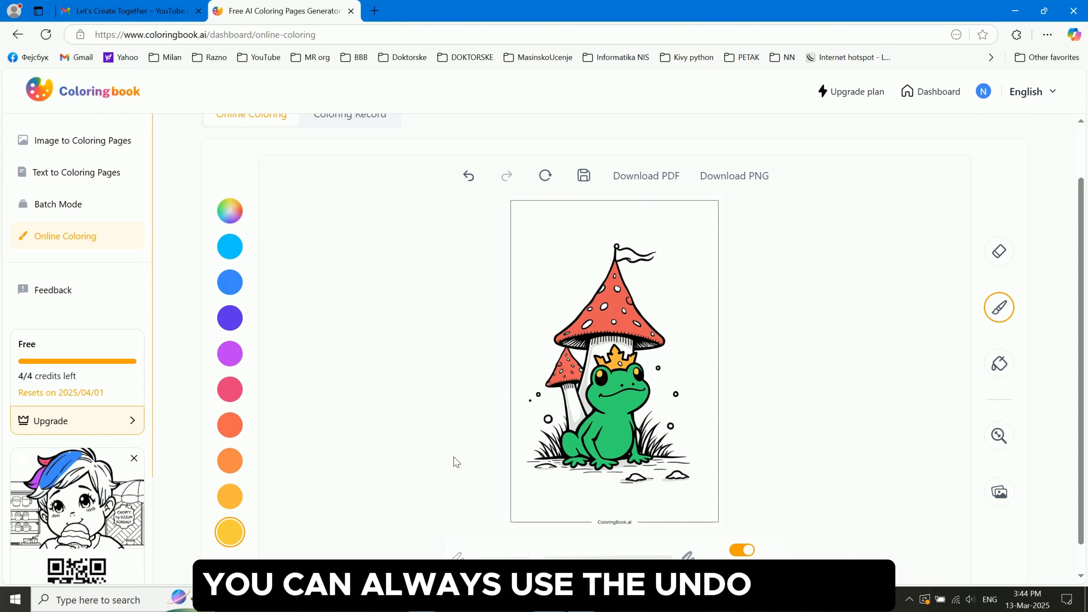
pyautogui.click(475, 184)
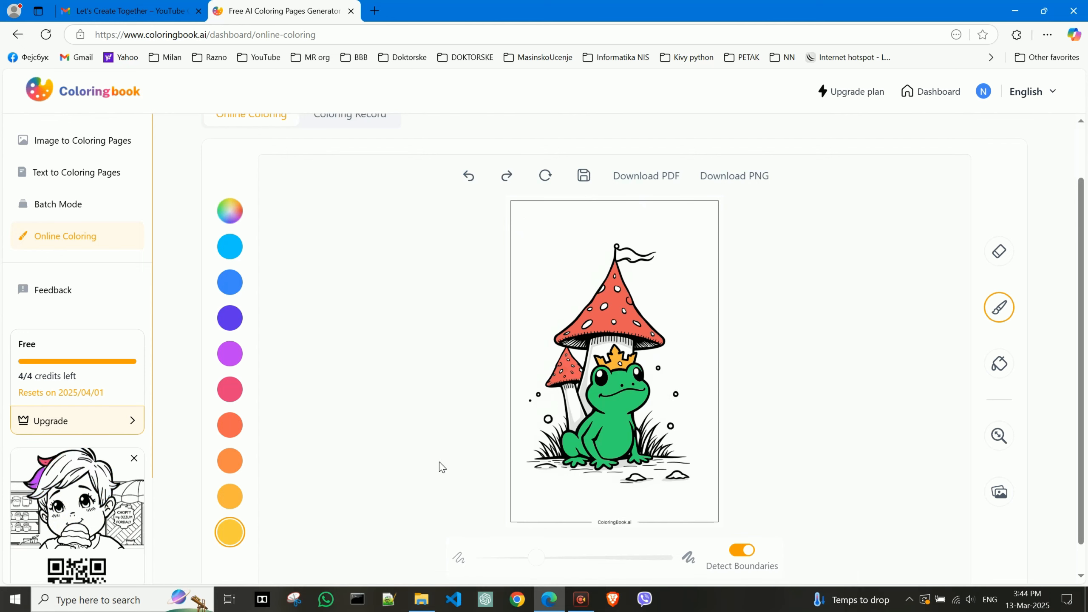
# Pick the custom pale green #EAF3CF and brush it onto the mushroom stem
pyautogui.click(230, 211)
pyautogui.click(345, 287)
pyautogui.moveTo(280, 221); pyautogui.dragTo(257, 219)
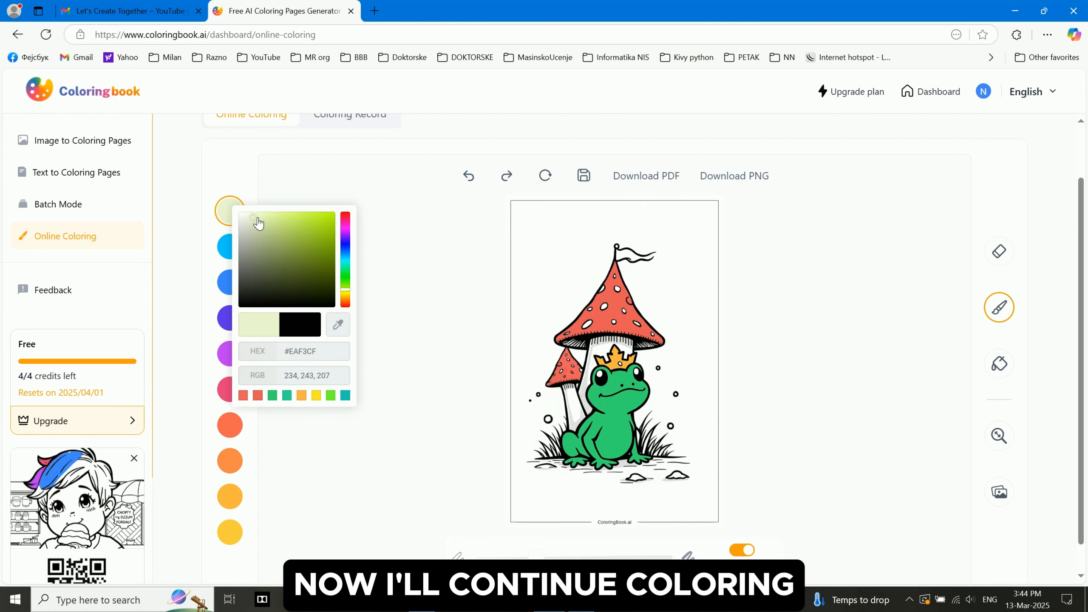
pyautogui.click(851, 347)
pyautogui.click(578, 417)
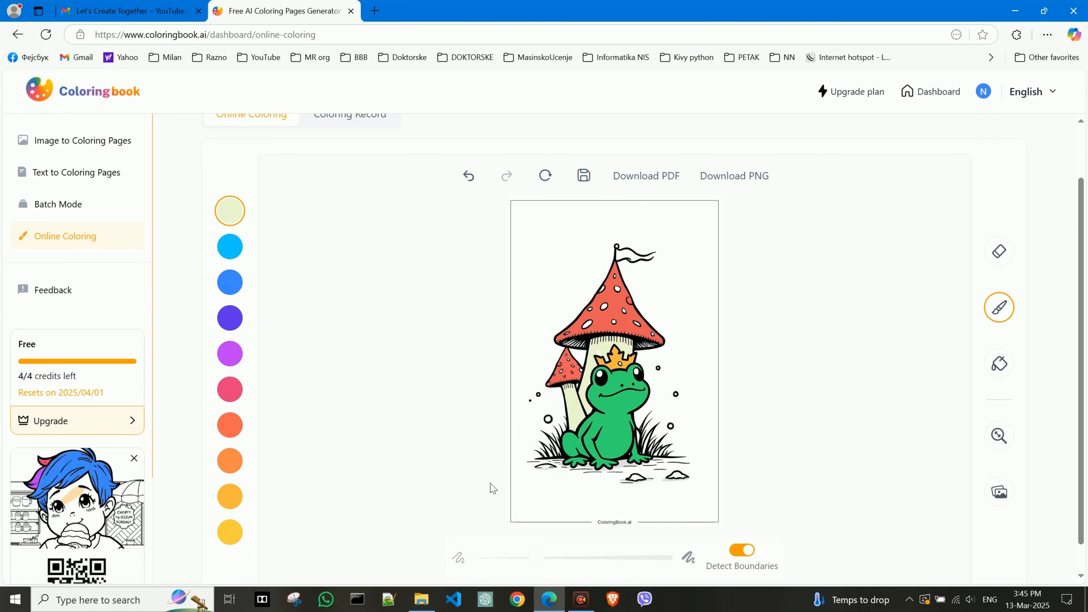
# Pick the custom colour #F3F8E6 and fill the page background with the fill tool
pyautogui.click(230, 216)
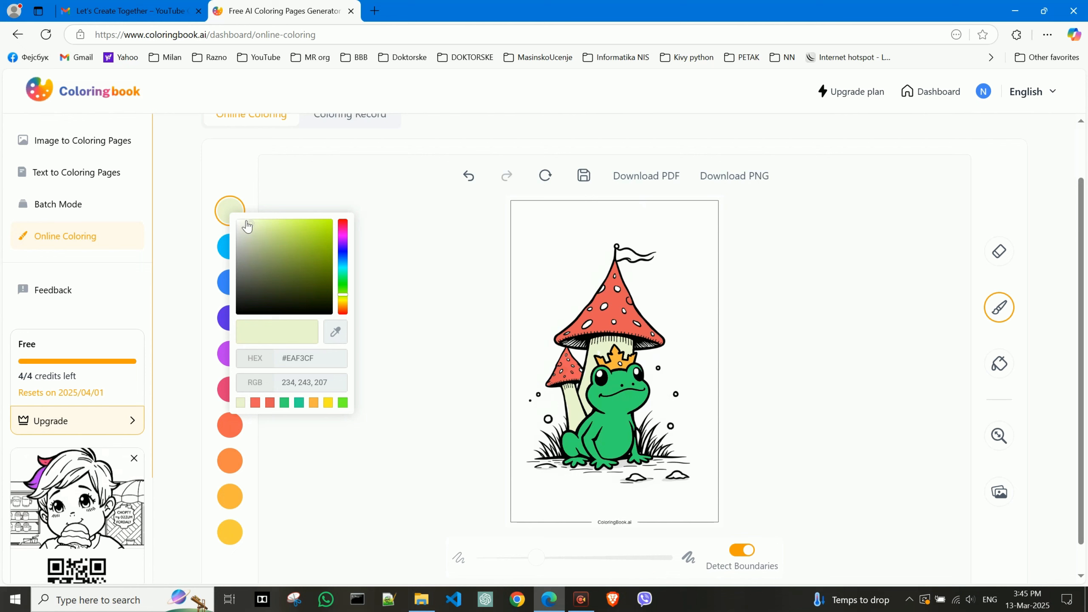
pyautogui.click(1005, 370)
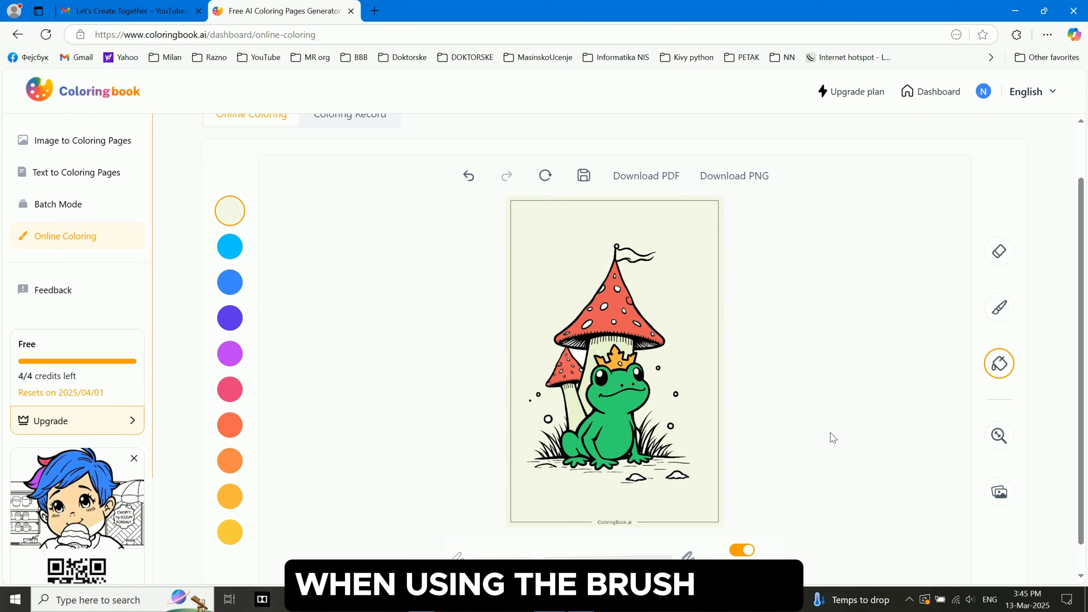
# Switch back to the brush and increase the brush size
pyautogui.click(999, 309)
pyautogui.moveTo(538, 557); pyautogui.dragTo(561, 557)
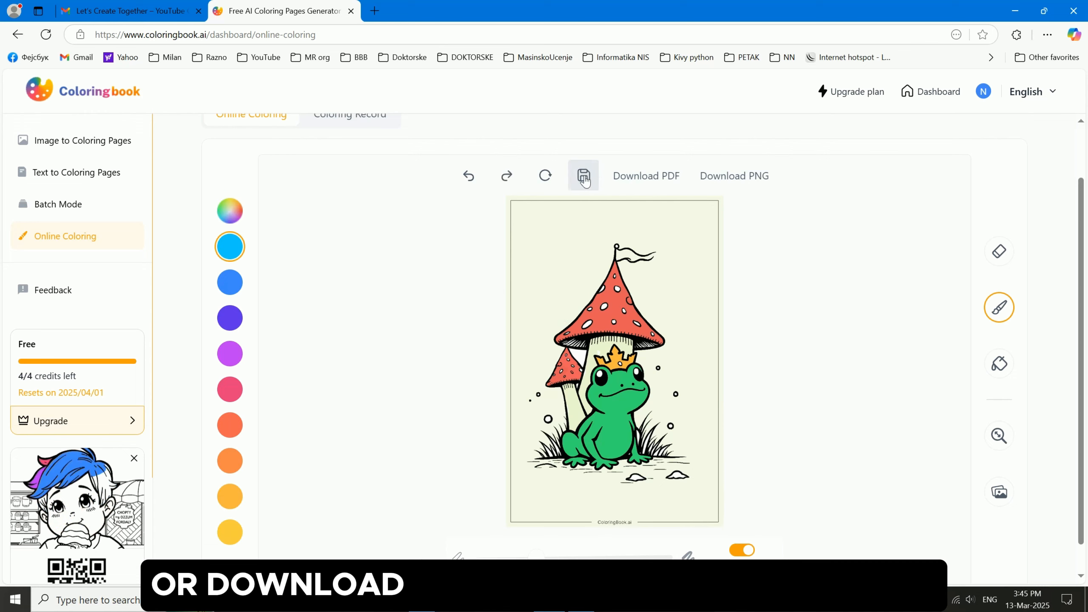
# Save the coloring and download the frog page as PNG from the coloring record
pyautogui.click(593, 187)
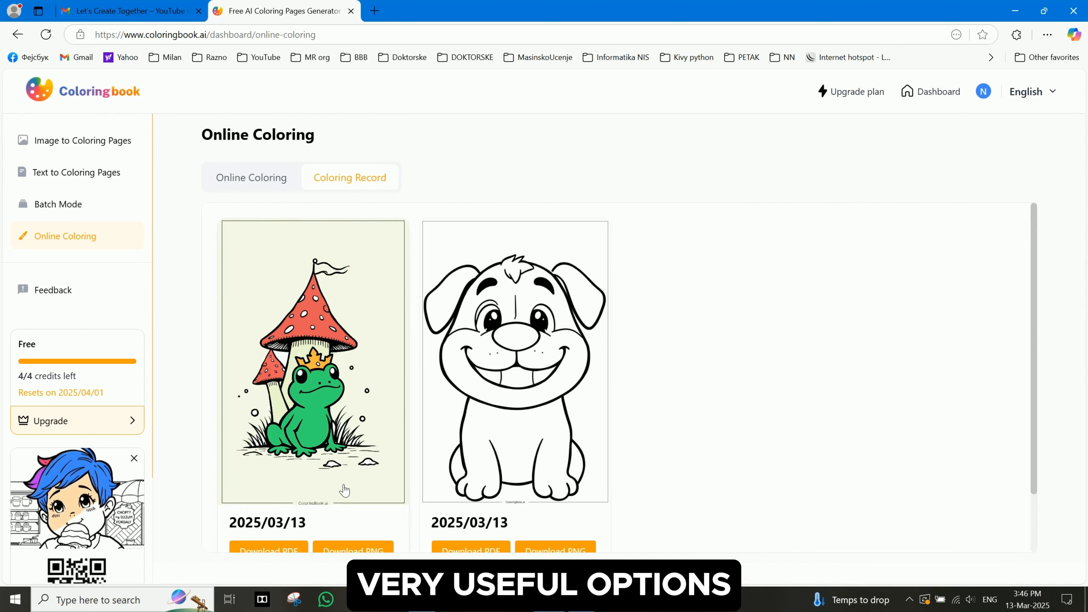
pyautogui.scroll(-2, 339, 484)
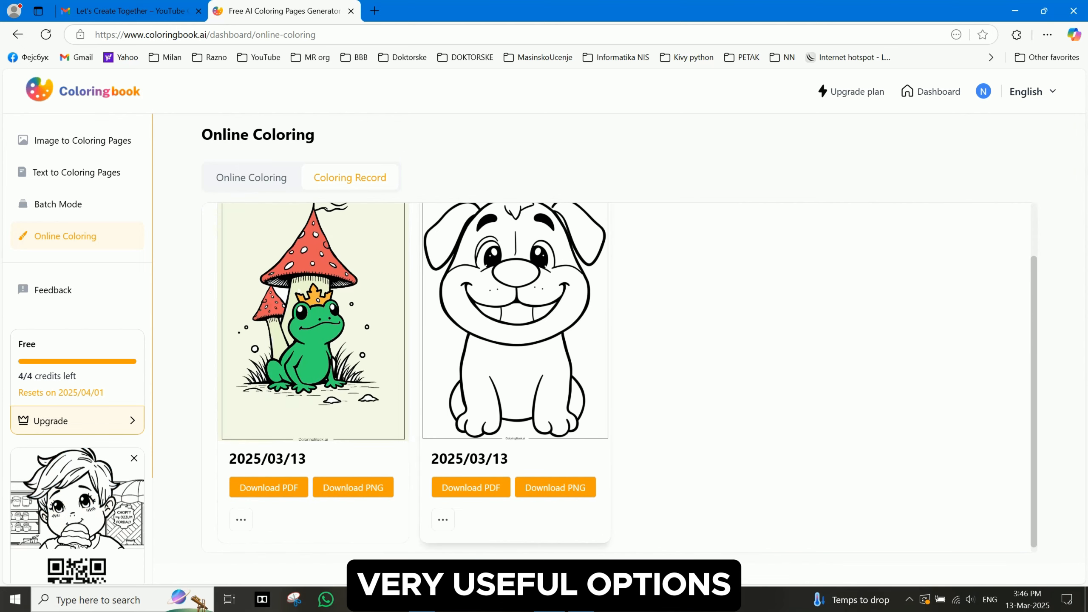
pyautogui.click(378, 493)
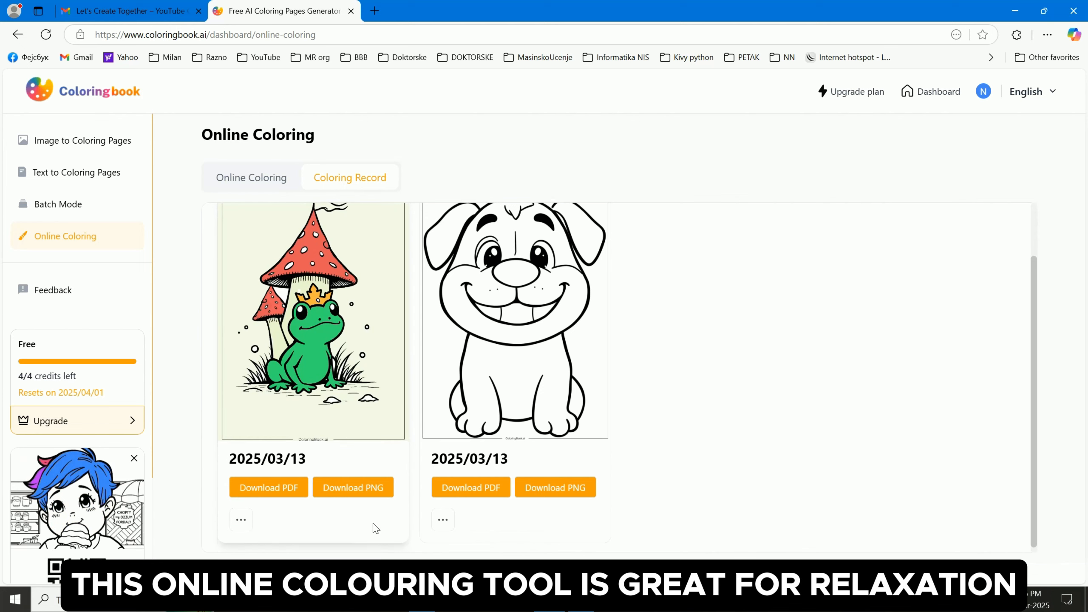